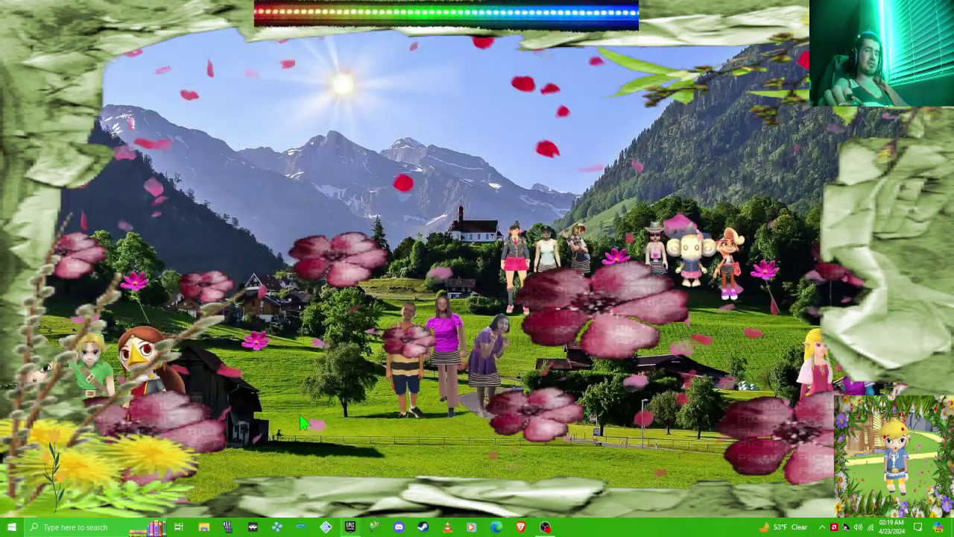
Step: Browse the Start menu app list to the W entries, then bring up Copilot
click(12, 527)
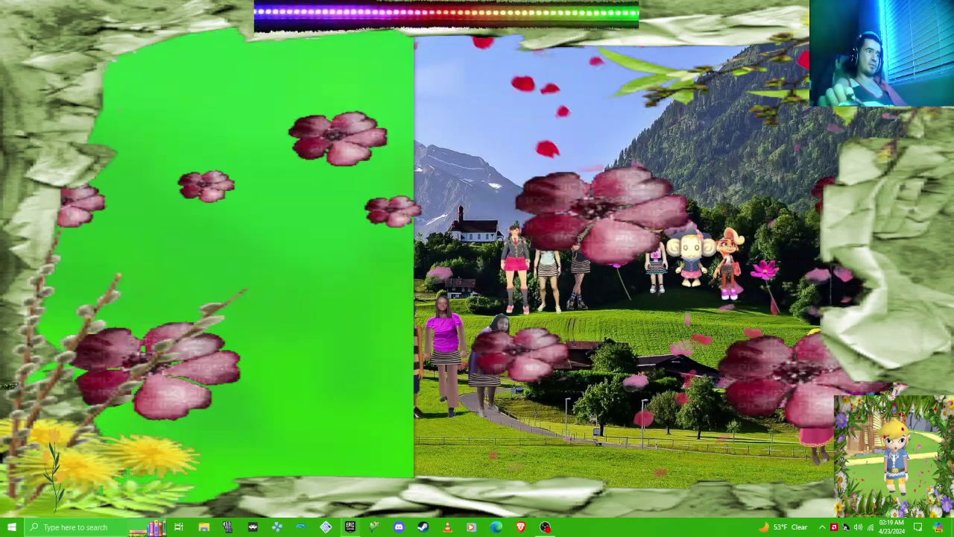
click(12, 527)
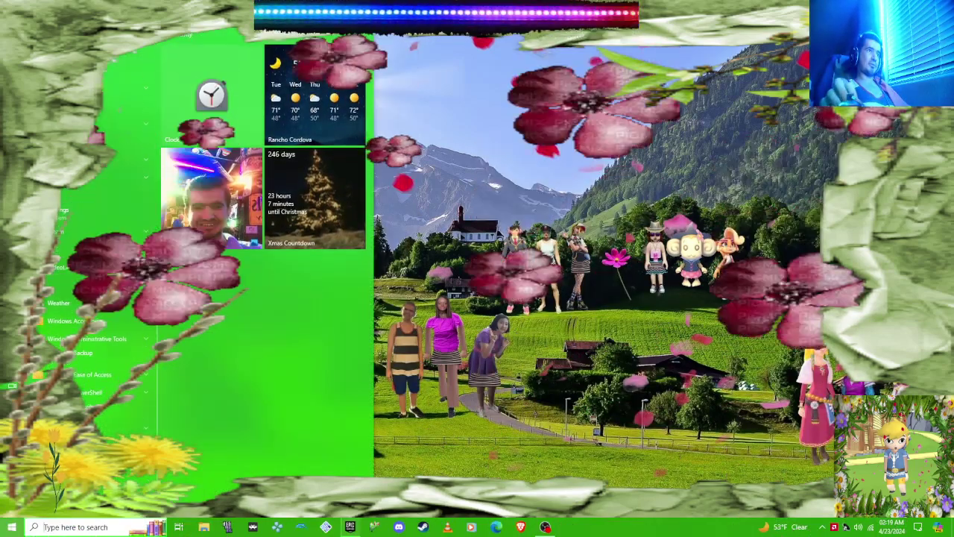
scroll(101, 242, down, 5)
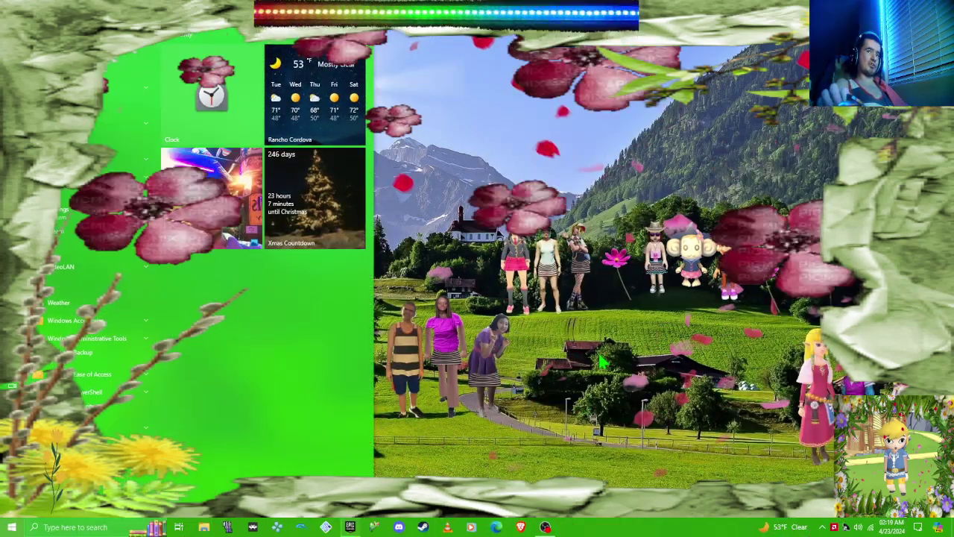
key(Escape)
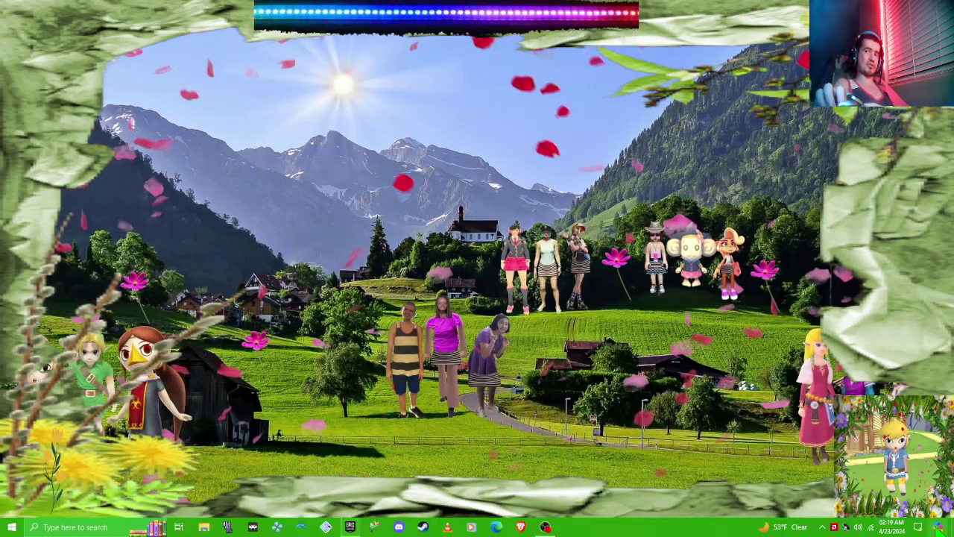
click(938, 528)
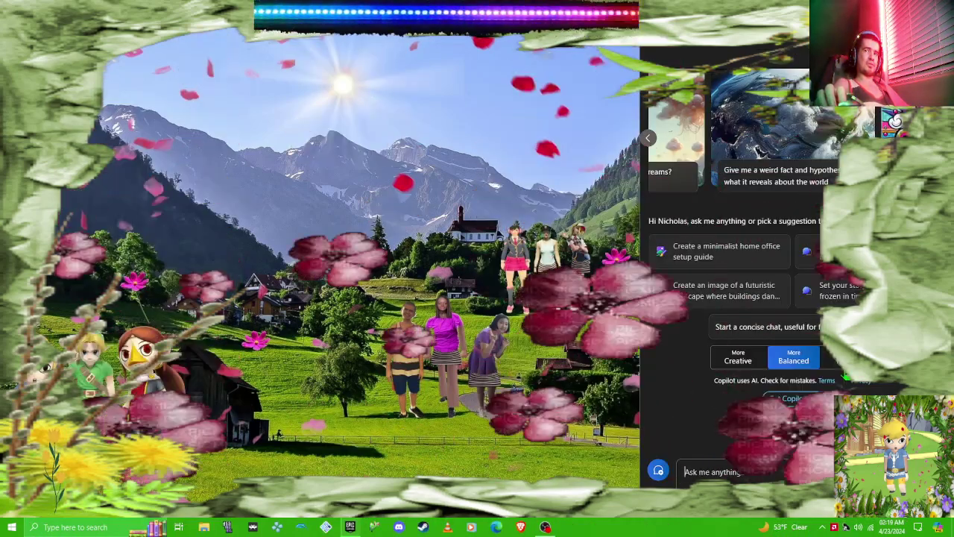
Step: Switch Copilot to Creative style, back to Balanced, then close Copilot
click(736, 361)
click(794, 360)
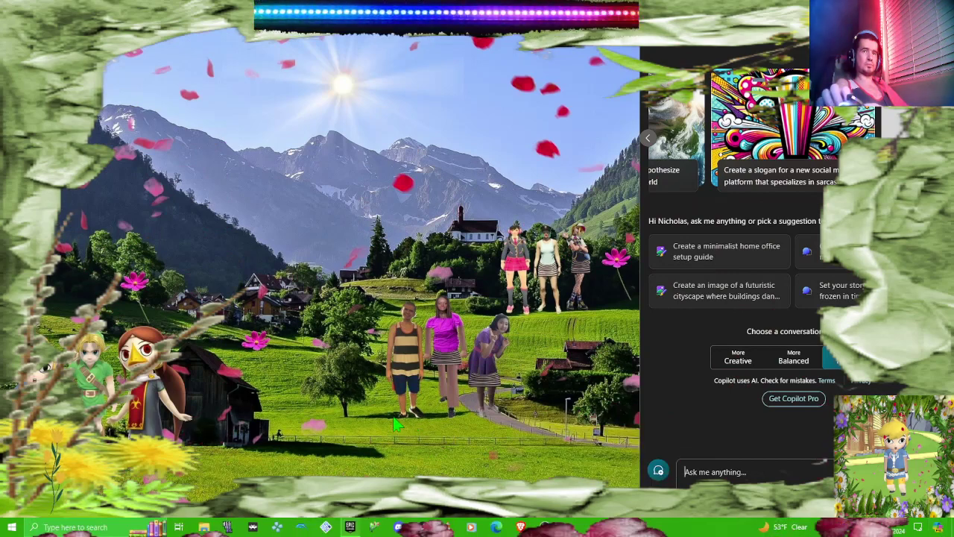
key(Escape)
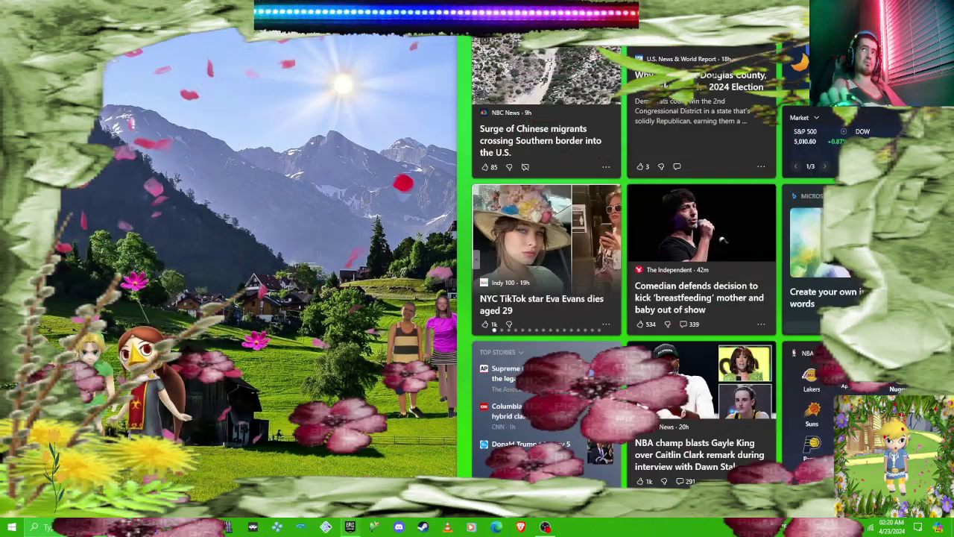
scroll(792, 151, down, 2)
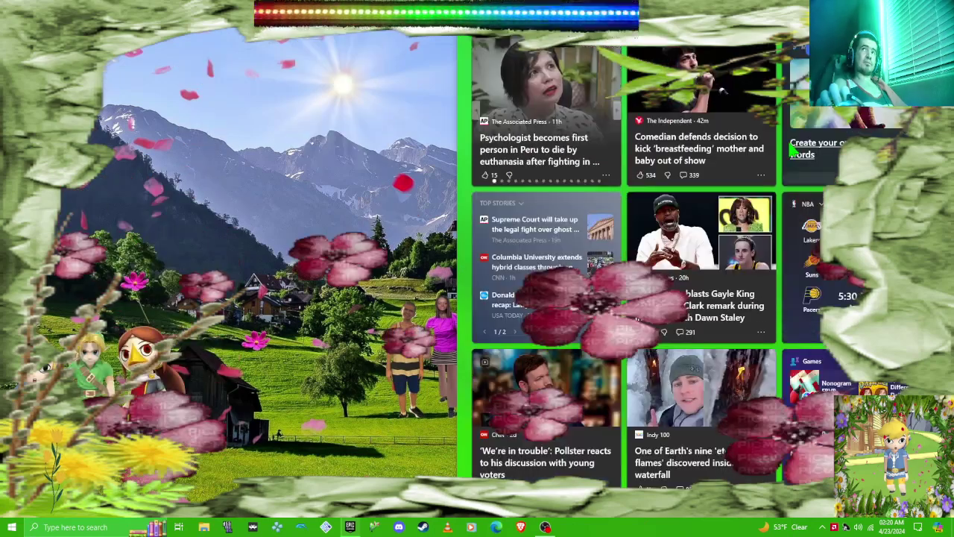
scroll(793, 151, up, 2)
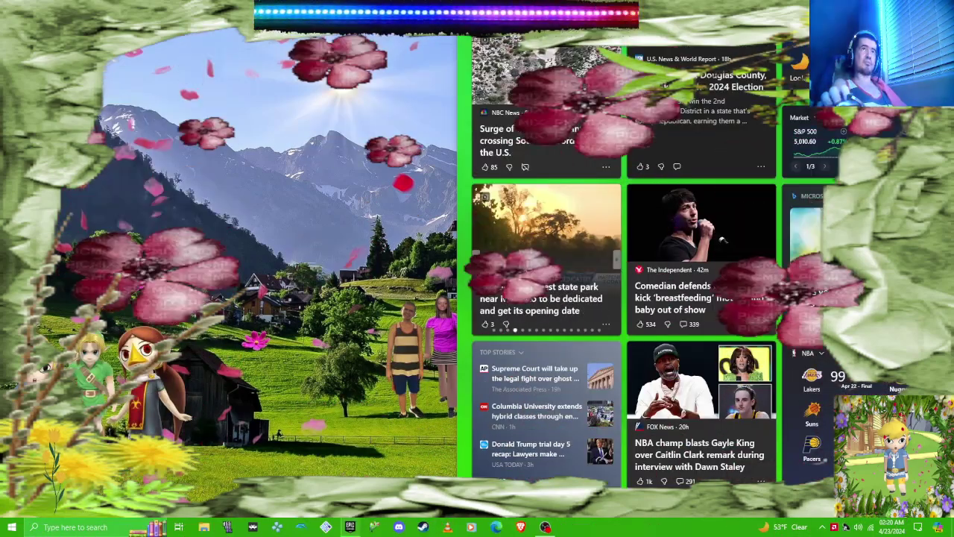
scroll(721, 238, down, 3)
scroll(692, 249, up, 3)
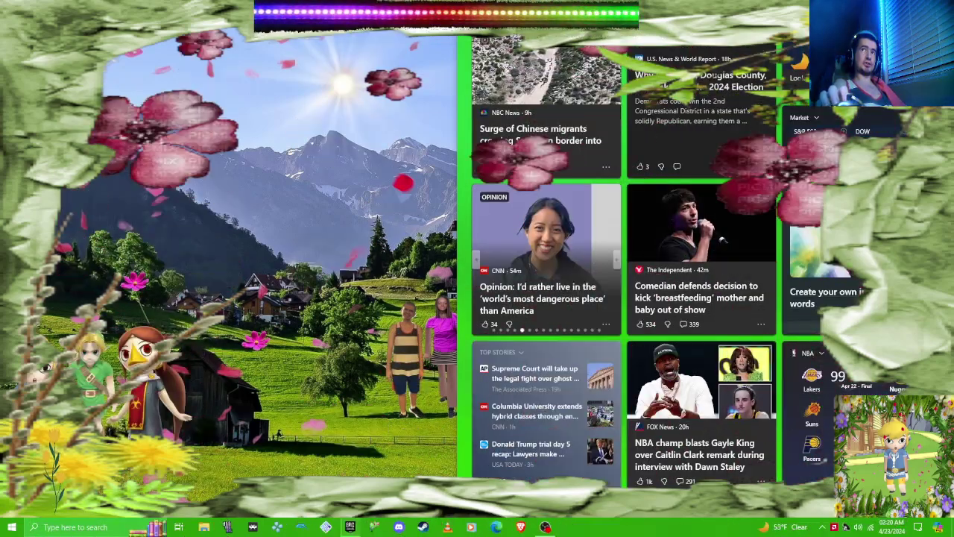
Step: Dismiss the news feed to reveal the animated mountain-meadow desktop
click(325, 136)
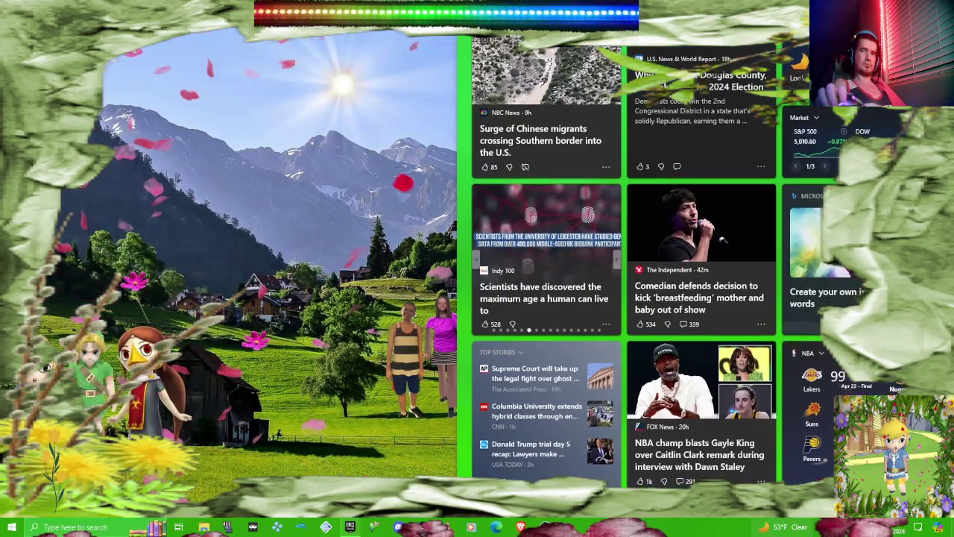
scroll(626, 298, down, 3)
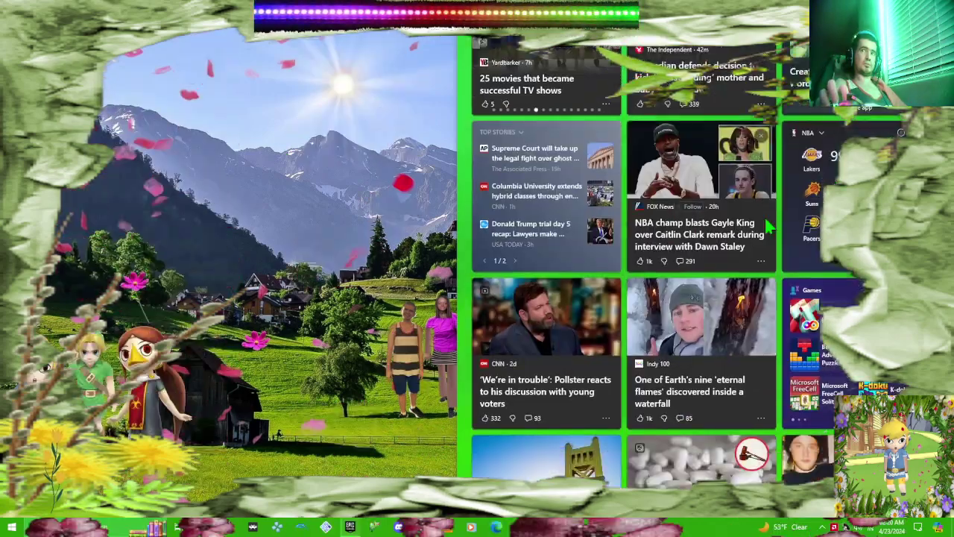
scroll(627, 298, down, 2)
click(139, 238)
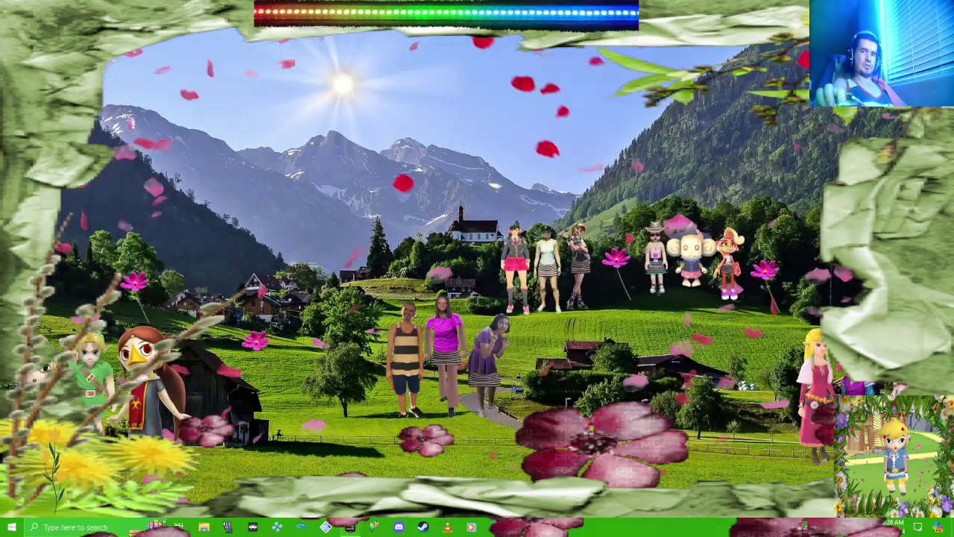
Step: Launch Windows Settings from Start and look at the System and Privacy pages
key(super)
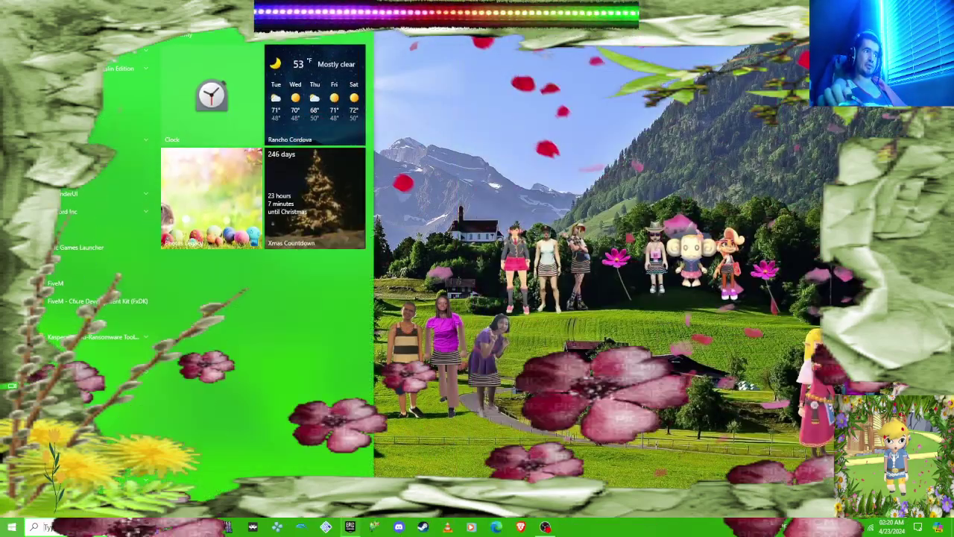
click(14, 462)
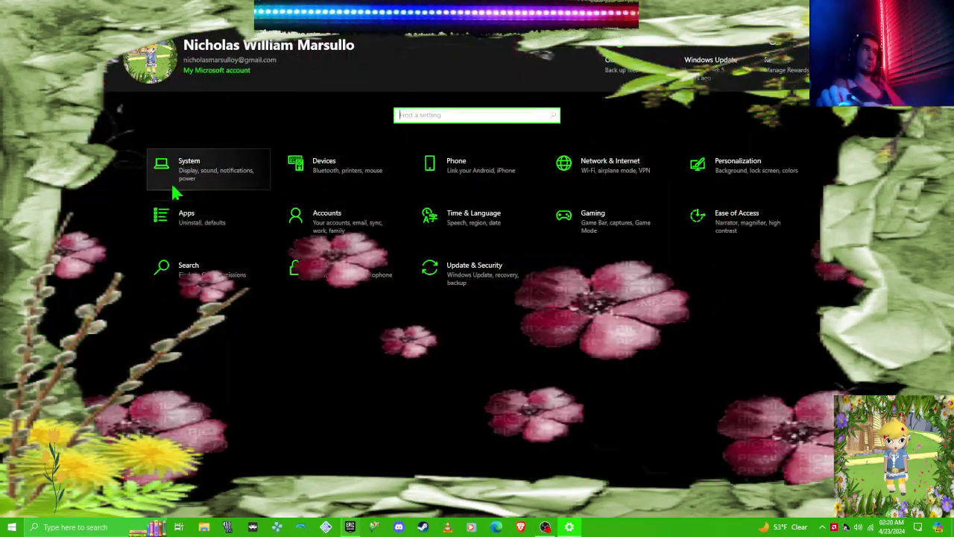
click(181, 187)
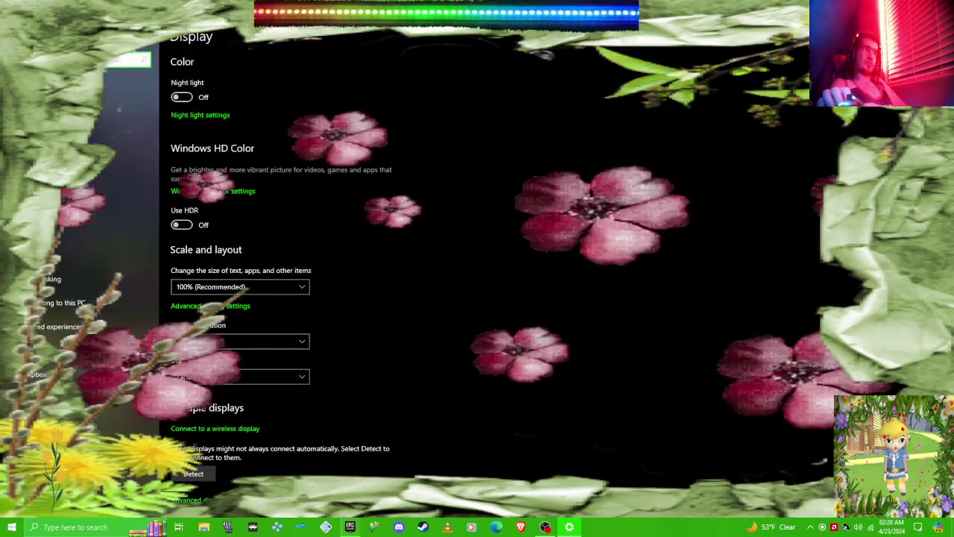
key(alt+Left)
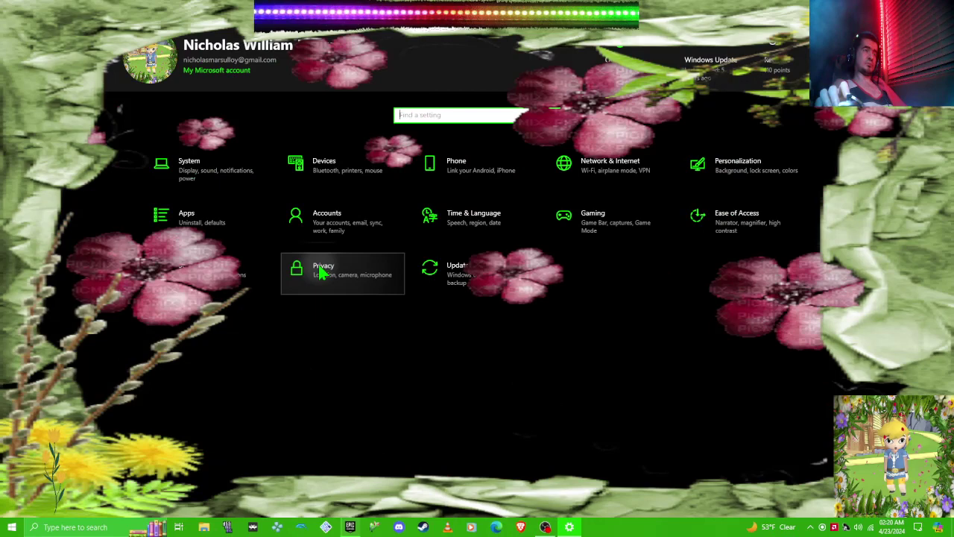
click(322, 270)
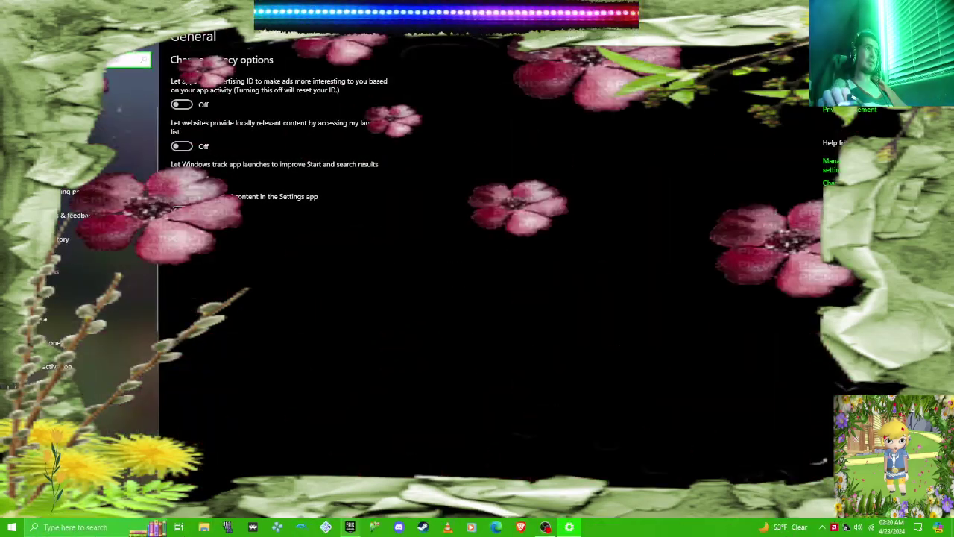
key(alt+Left)
Step: Look at the Search settings, then go to Personalization's Start options
click(159, 286)
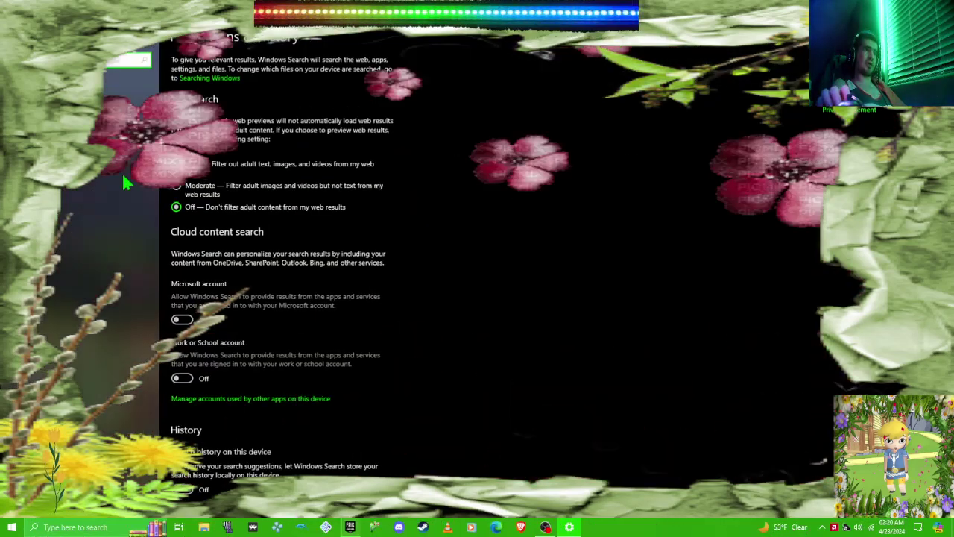
scroll(232, 280, down, 10)
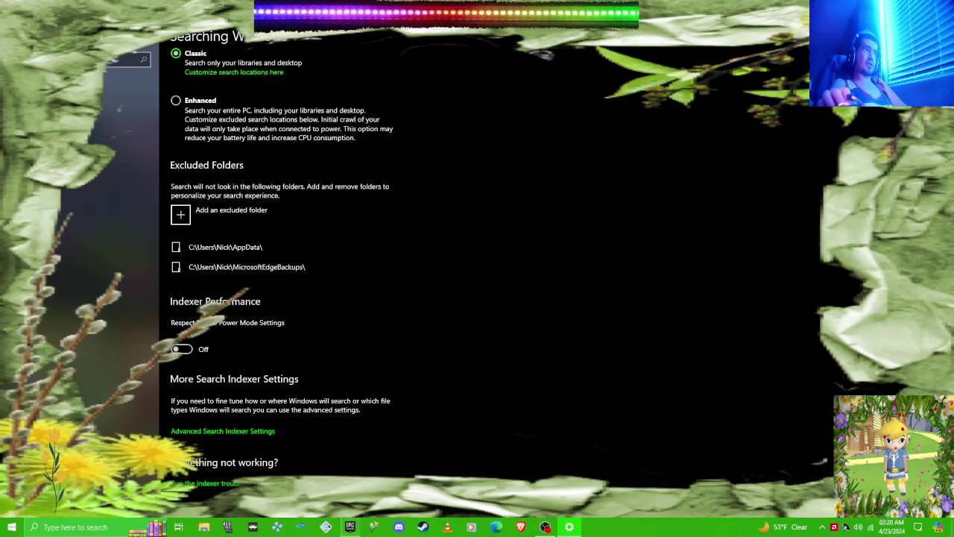
key(alt+Left)
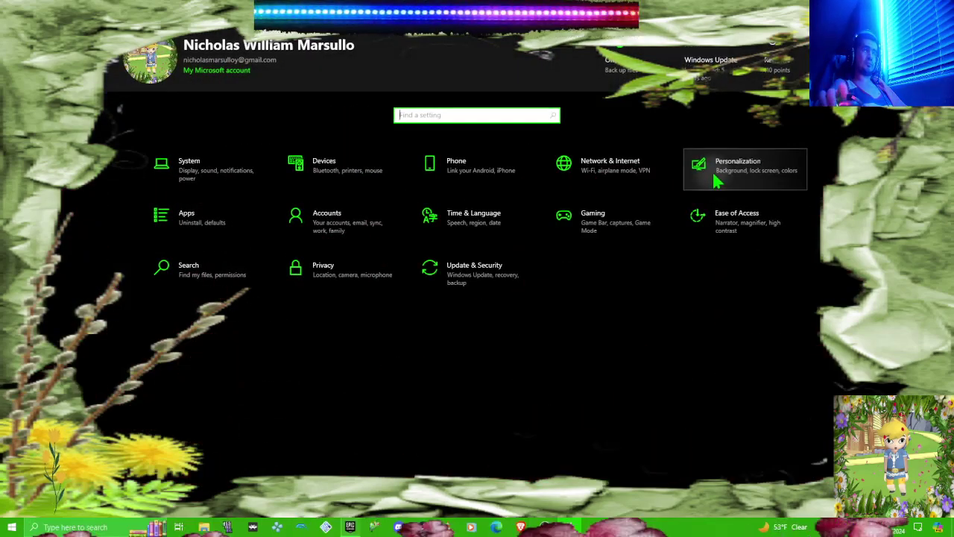
click(738, 167)
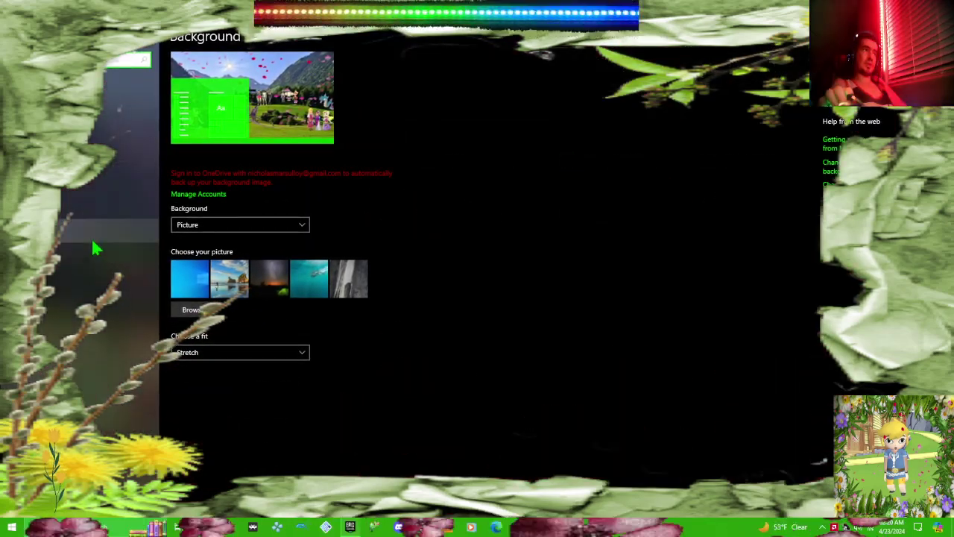
click(90, 234)
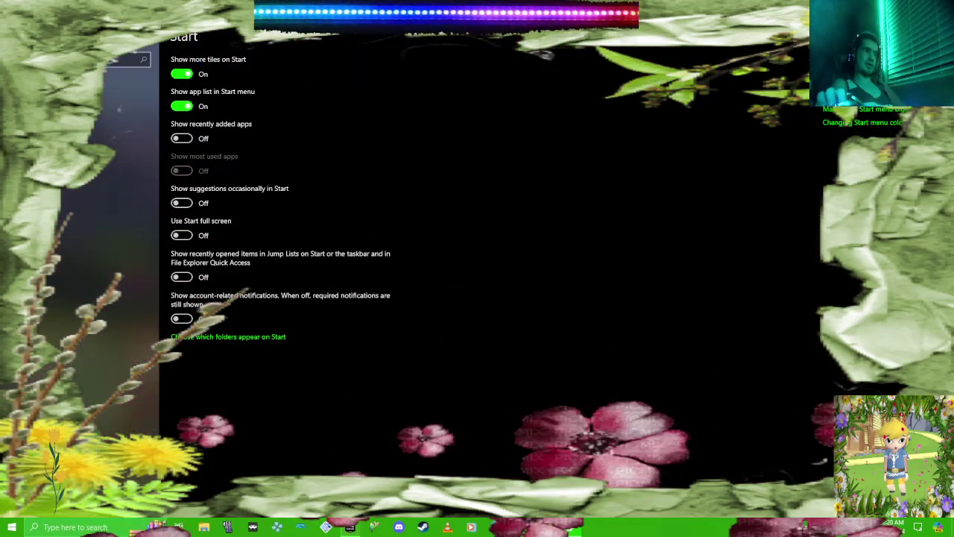
Step: Close Settings and dismiss the Start menu and notification panel
key(alt+F4)
key(super)
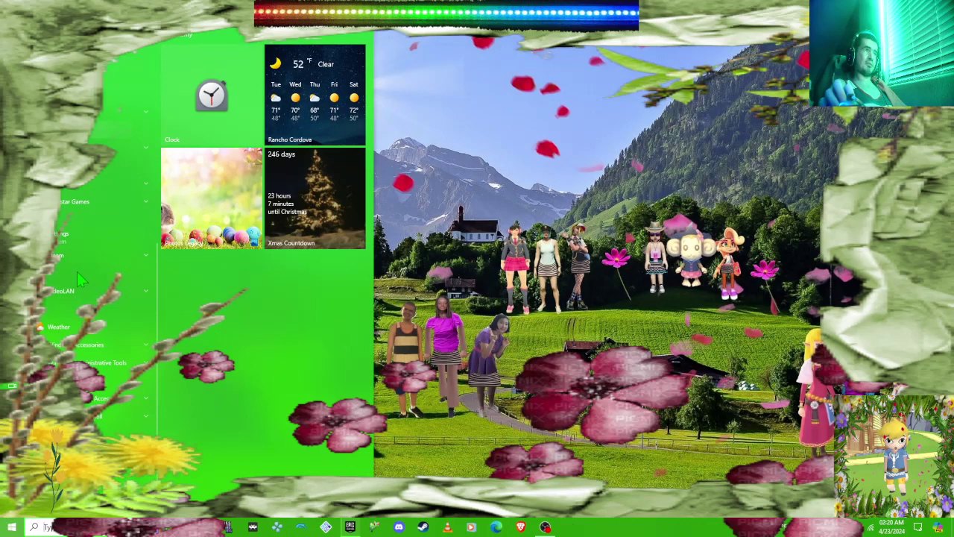
key(super)
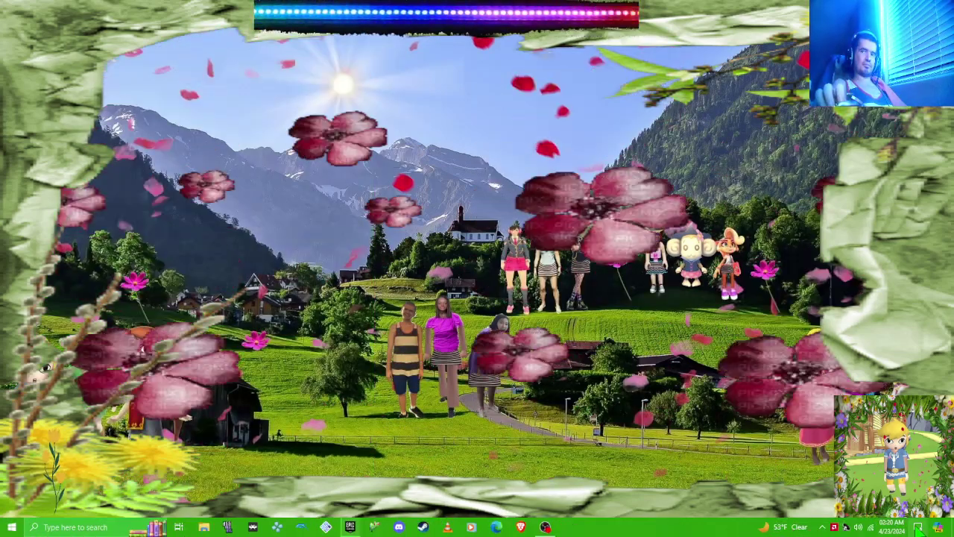
key(Escape)
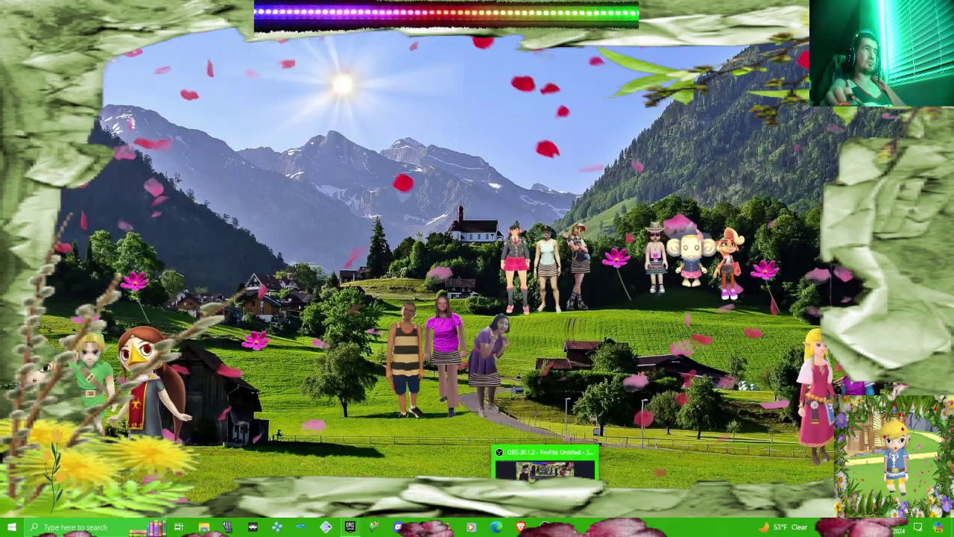
Step: Browse Recycle Bin, Documents and Downloads, then maximize the Program Files window
key(super+Up)
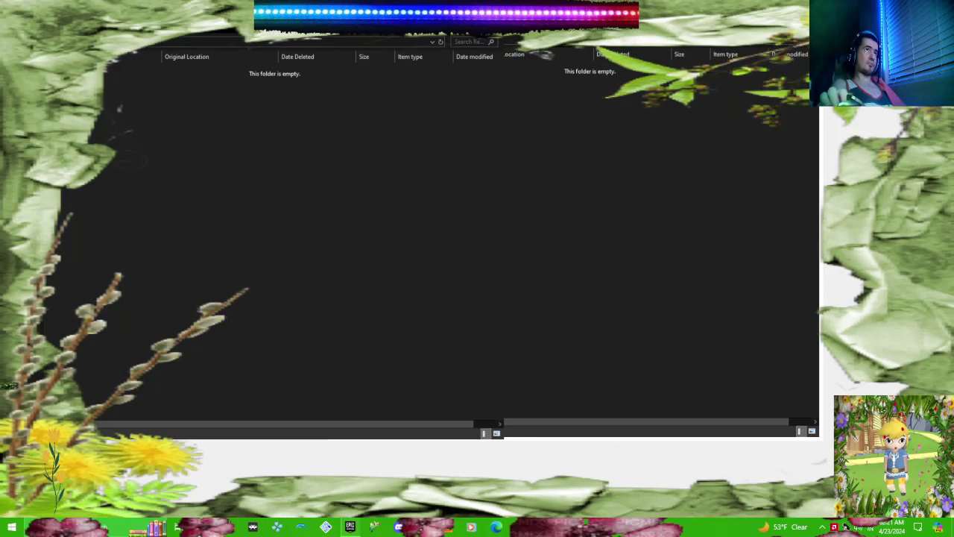
key(alt+Tab)
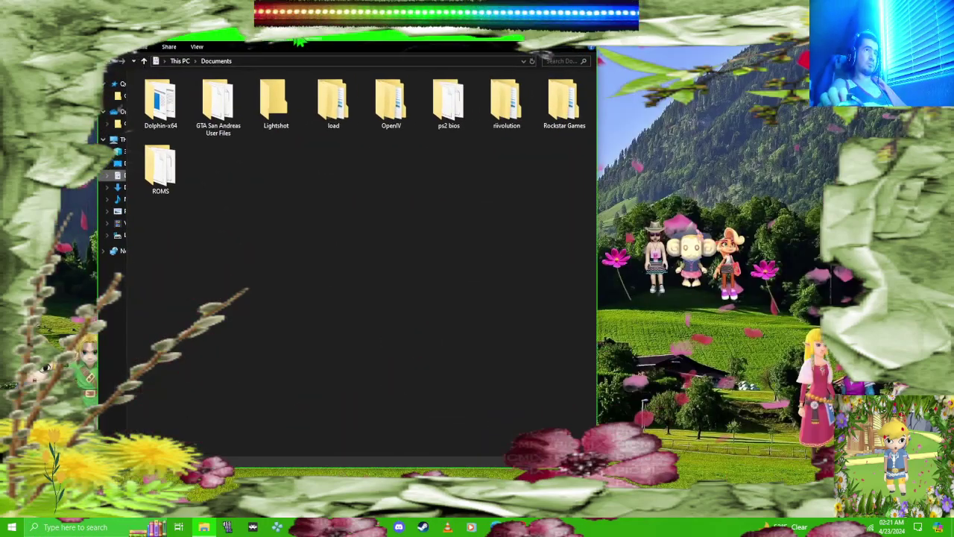
click(158, 193)
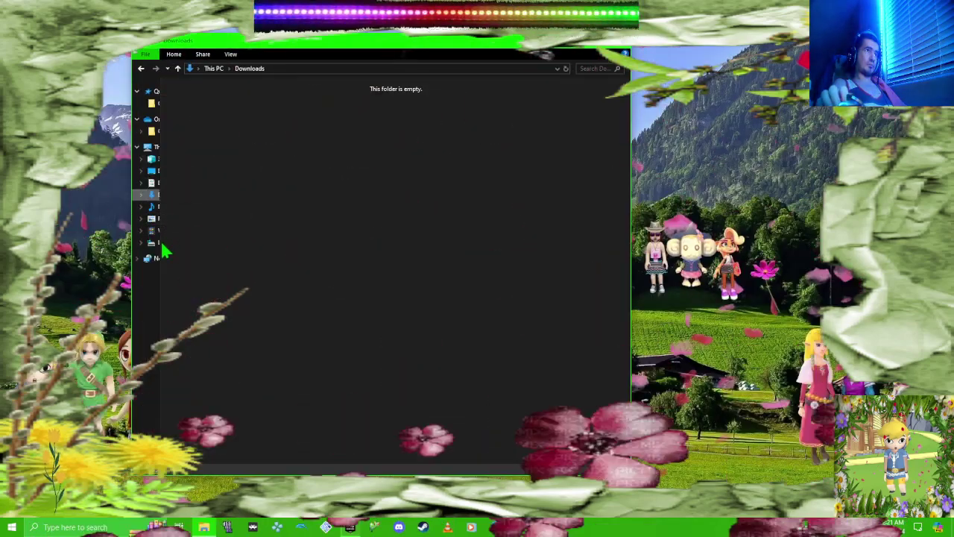
double_click(310, 112)
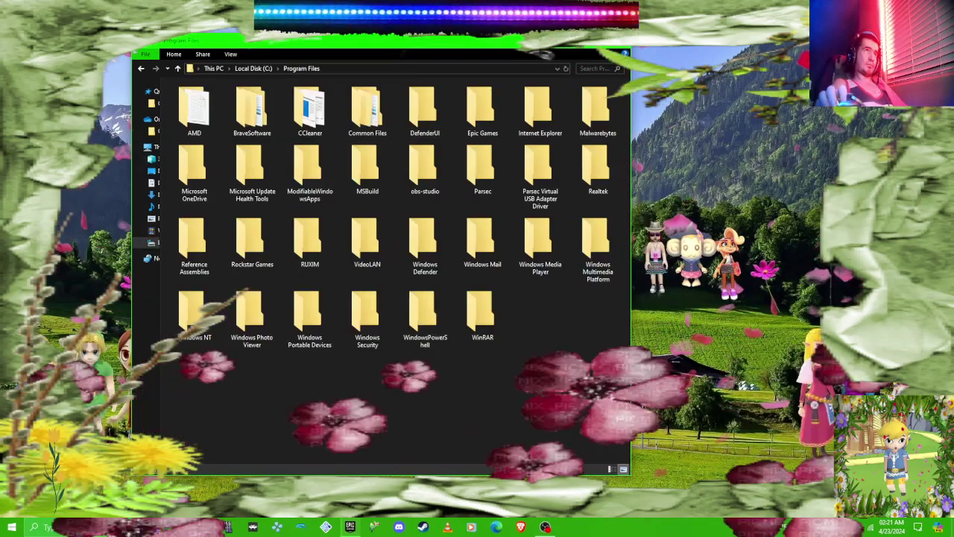
double_click(447, 54)
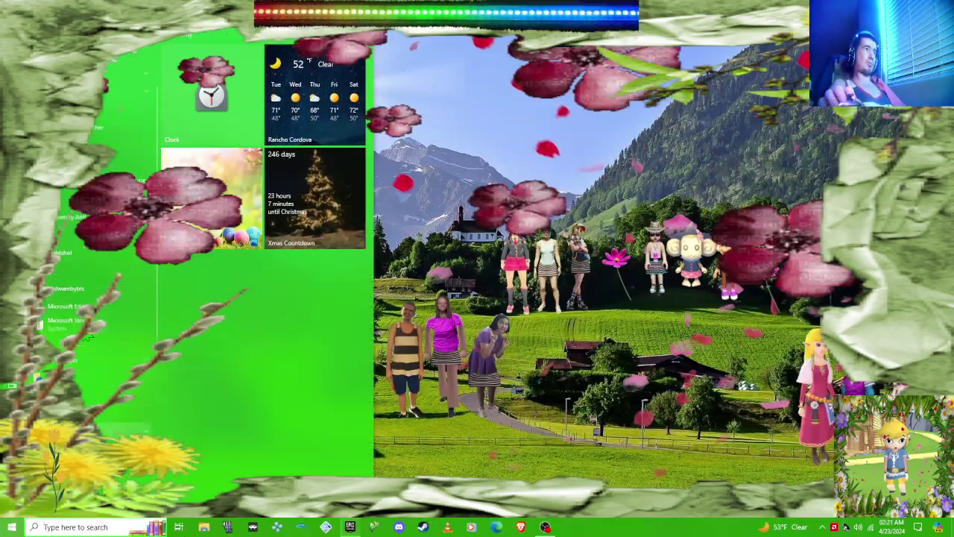
scroll(75, 196, up, 5)
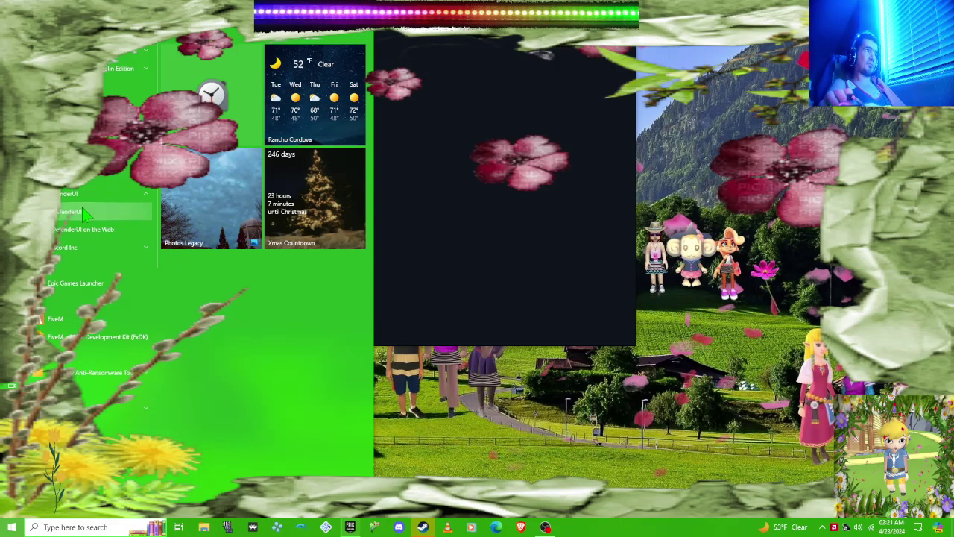
Step: Launch Steam from the Start menu app list into Big Picture mode
click(84, 214)
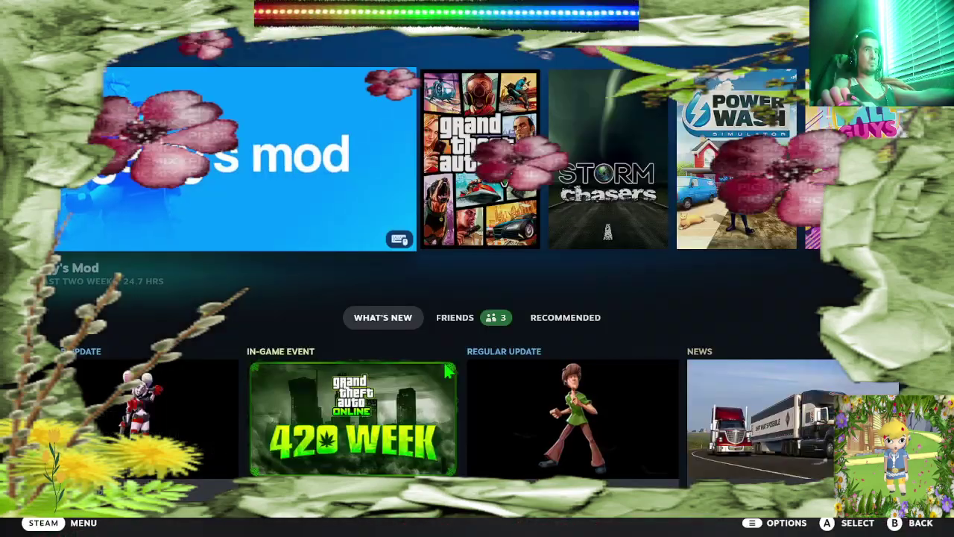
Step: Dismiss Steam's start prompt, view the profile page, and exit Big Picture mode
key(Escape)
key(Escape)
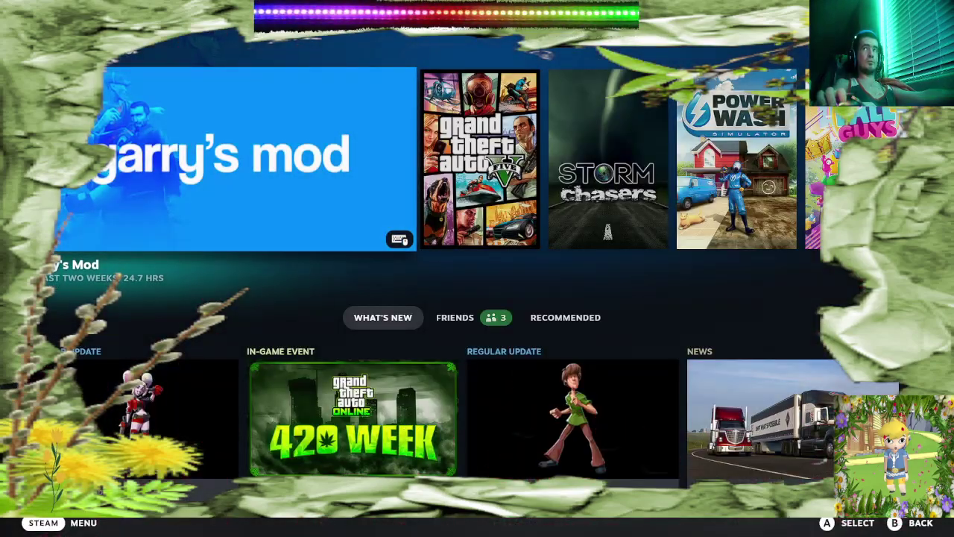
key(Escape)
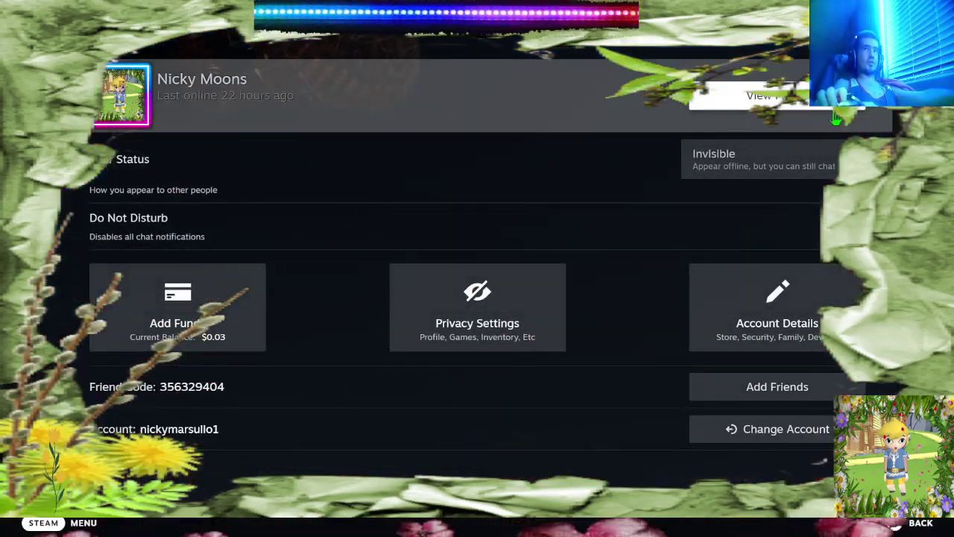
key(Escape)
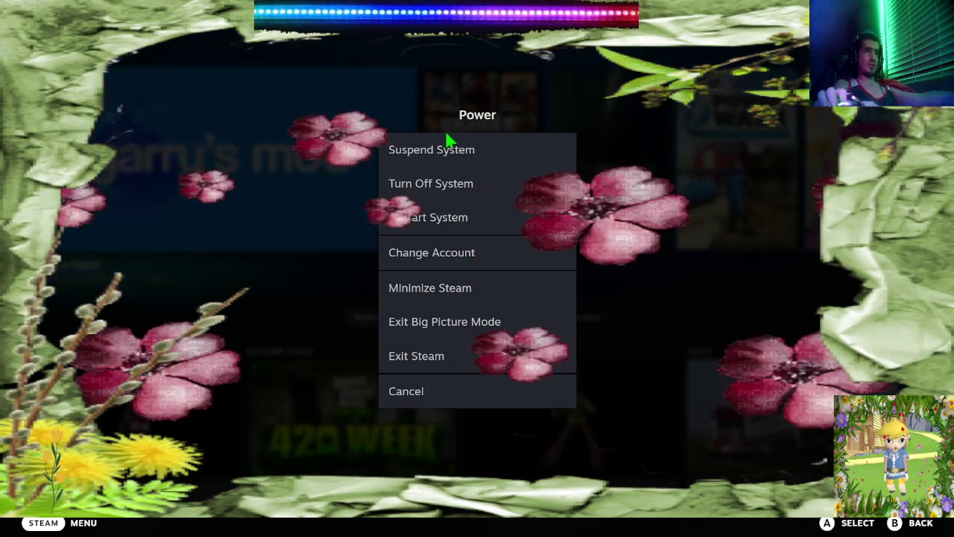
click(454, 331)
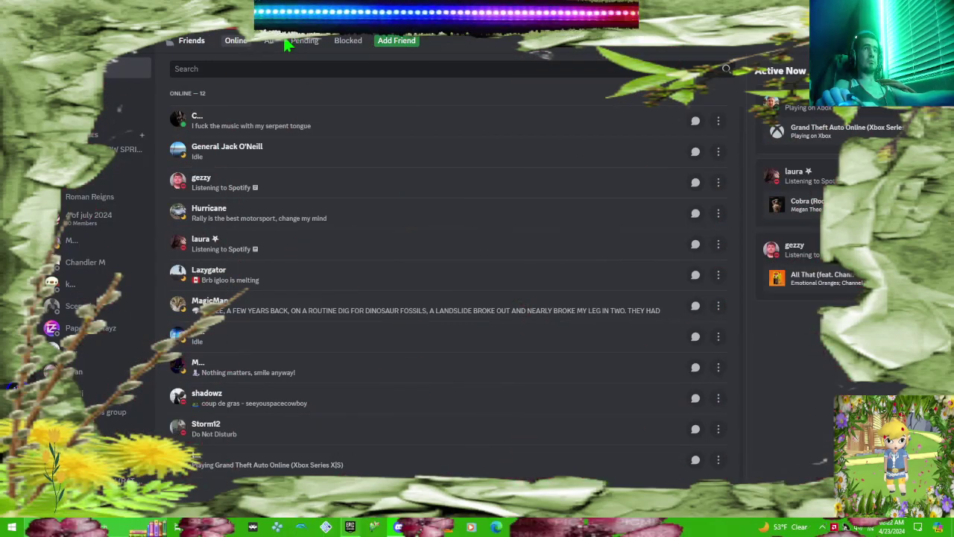
Step: Show Discord's full 72-friend list, then hide Discord and the Steam store
click(270, 40)
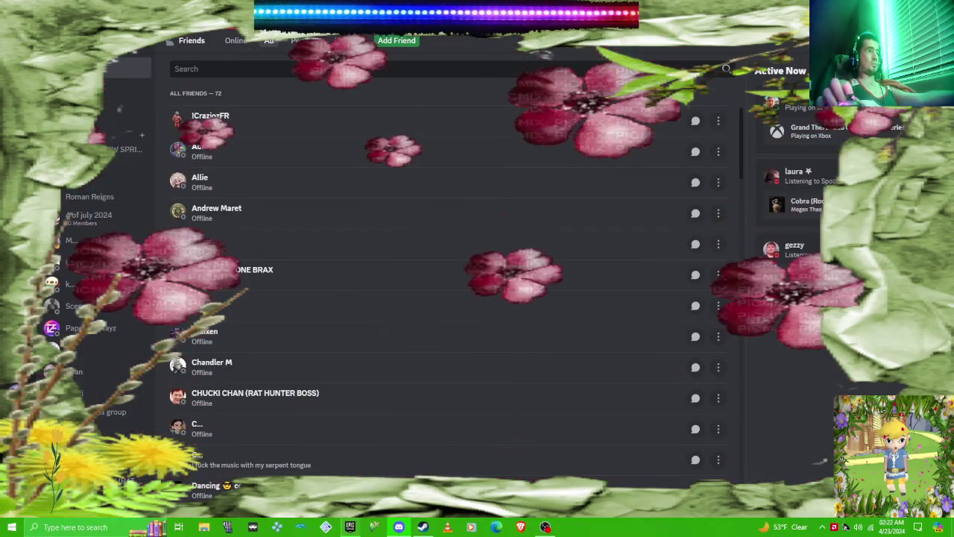
key(alt+Tab)
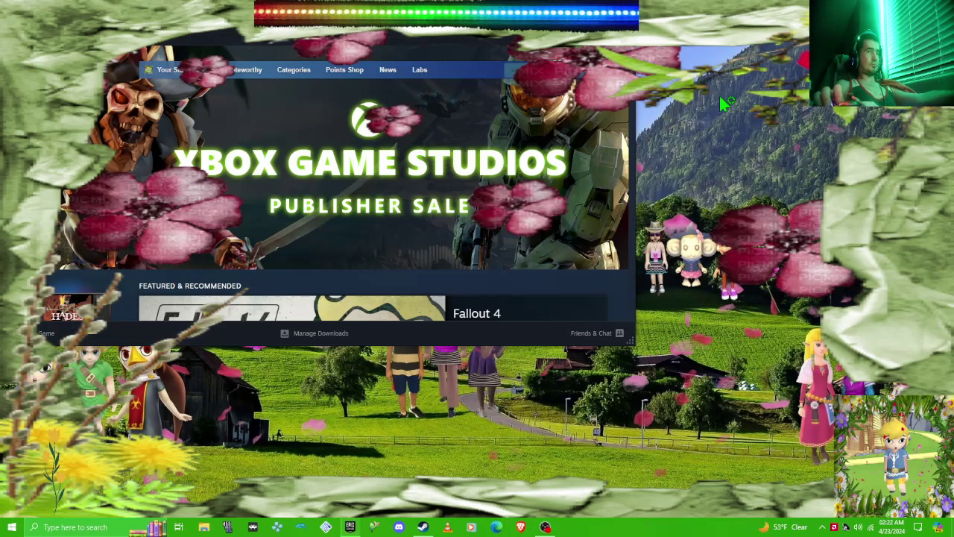
key(super+d)
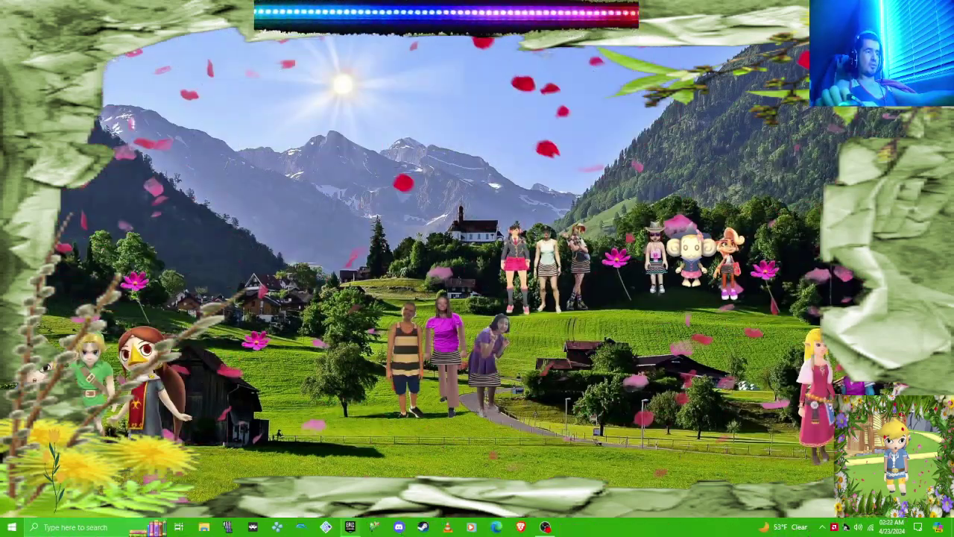
Step: Open the empty Recycle Bin folder with the Win+E shortcut
key(super+e)
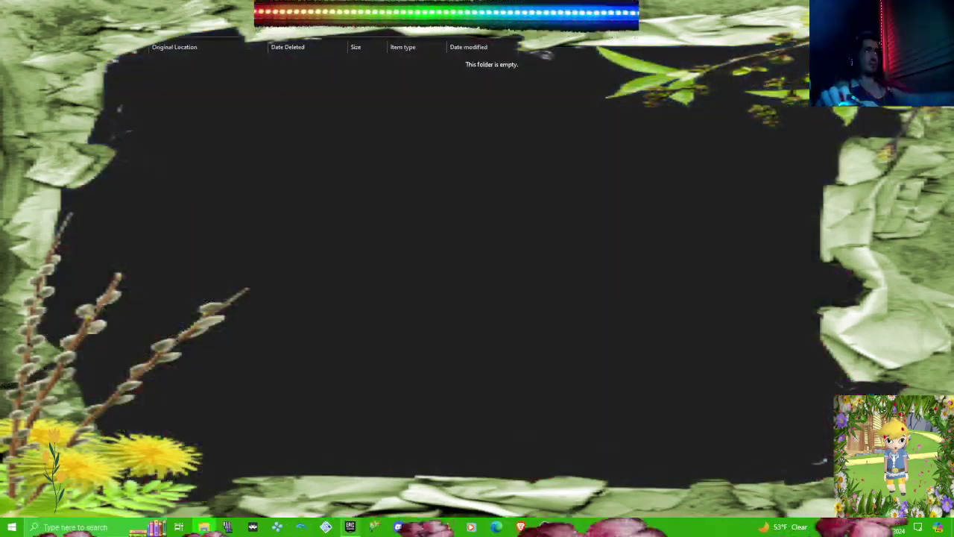